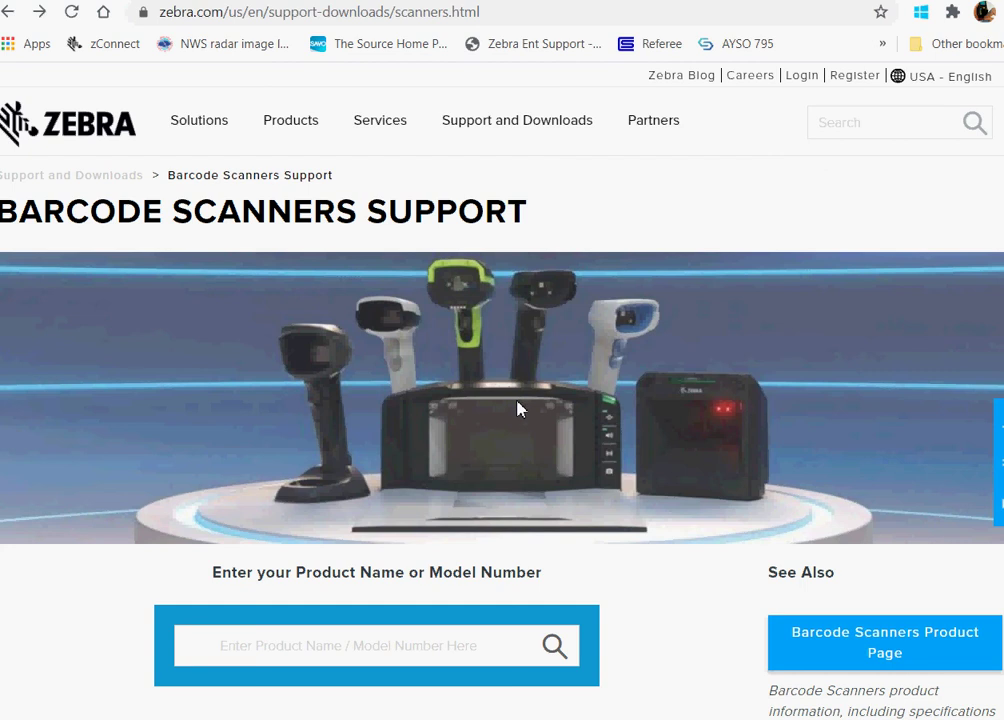
- Scroll to Scanner Software and follow the 123Scan Utility link to its download page
scroll(517, 408, "down", 10)
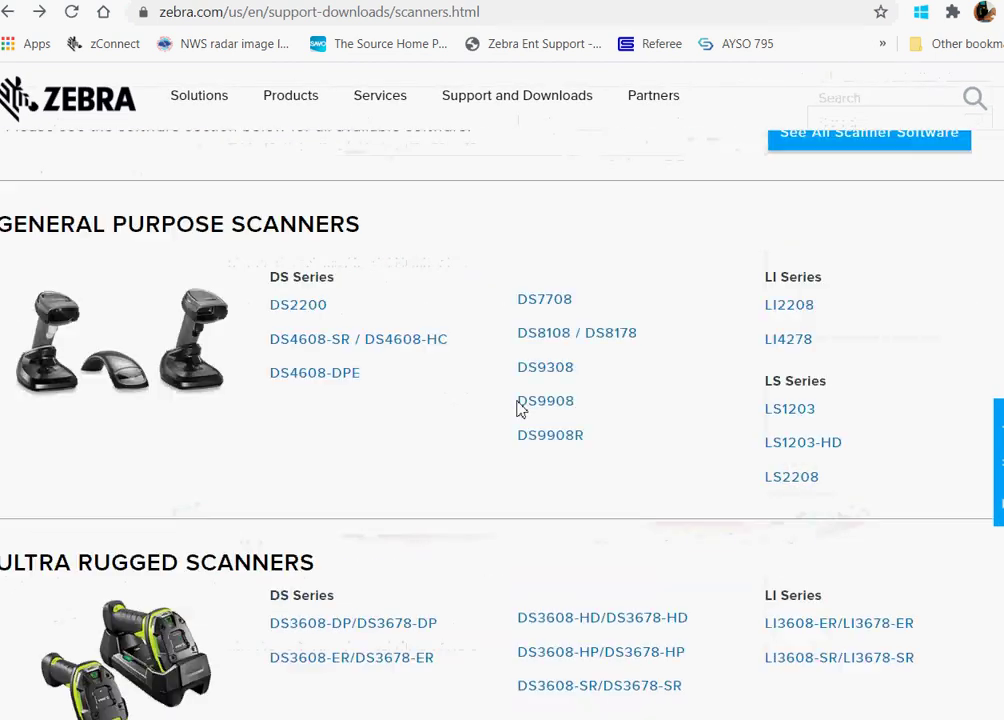
scroll(517, 408, "down", 3)
scroll(517, 408, "down", 12)
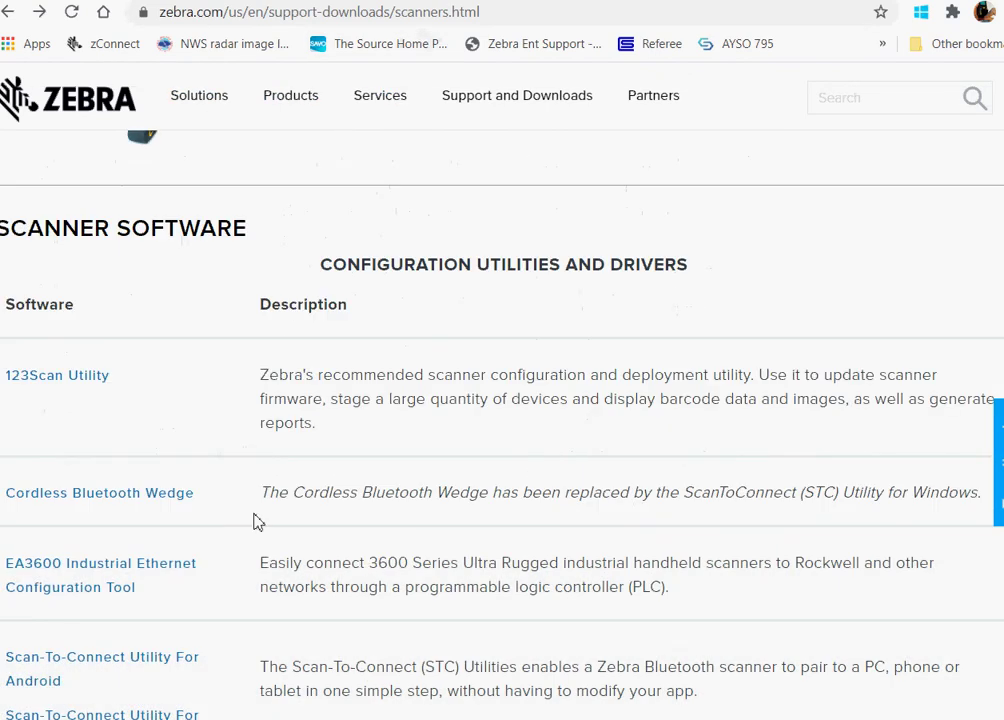
left_click(69, 380)
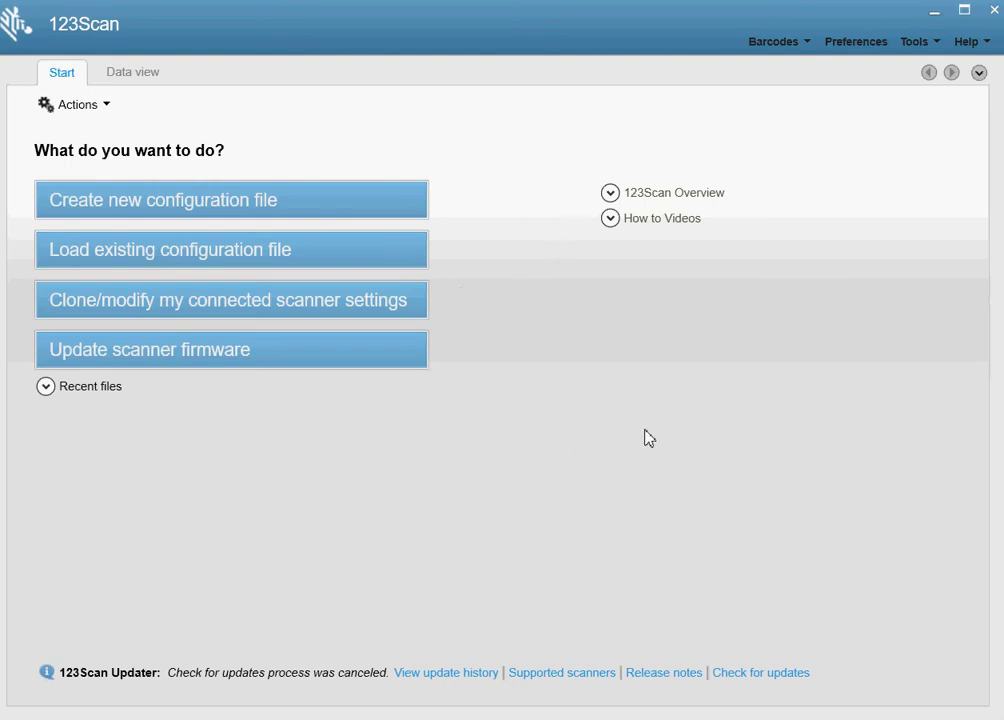
left_click(127, 74)
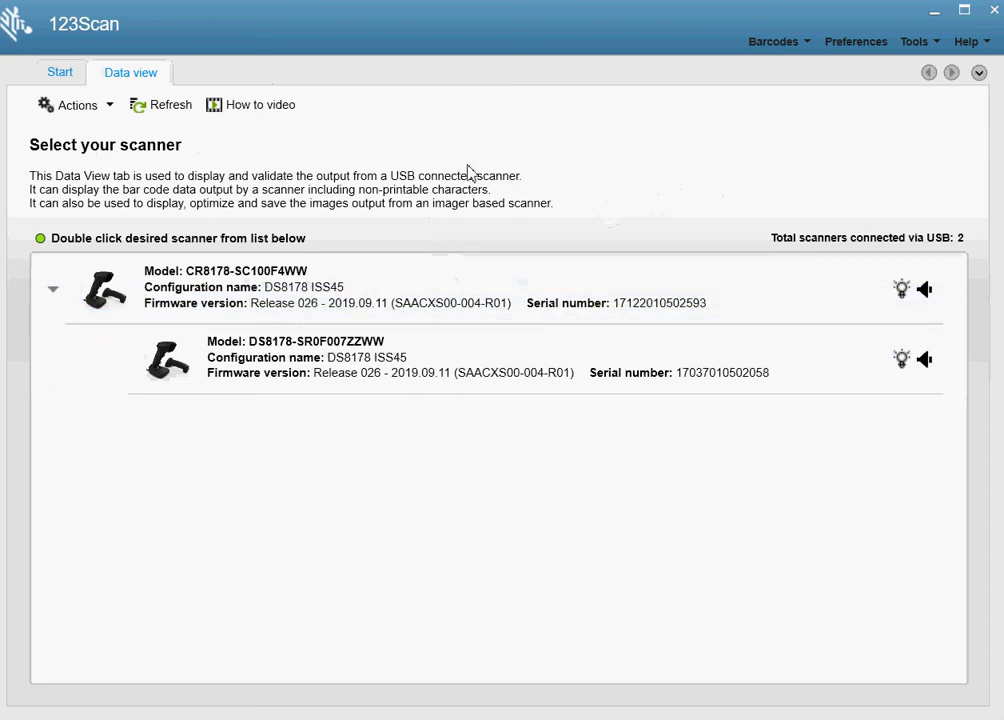
left_click(58, 76)
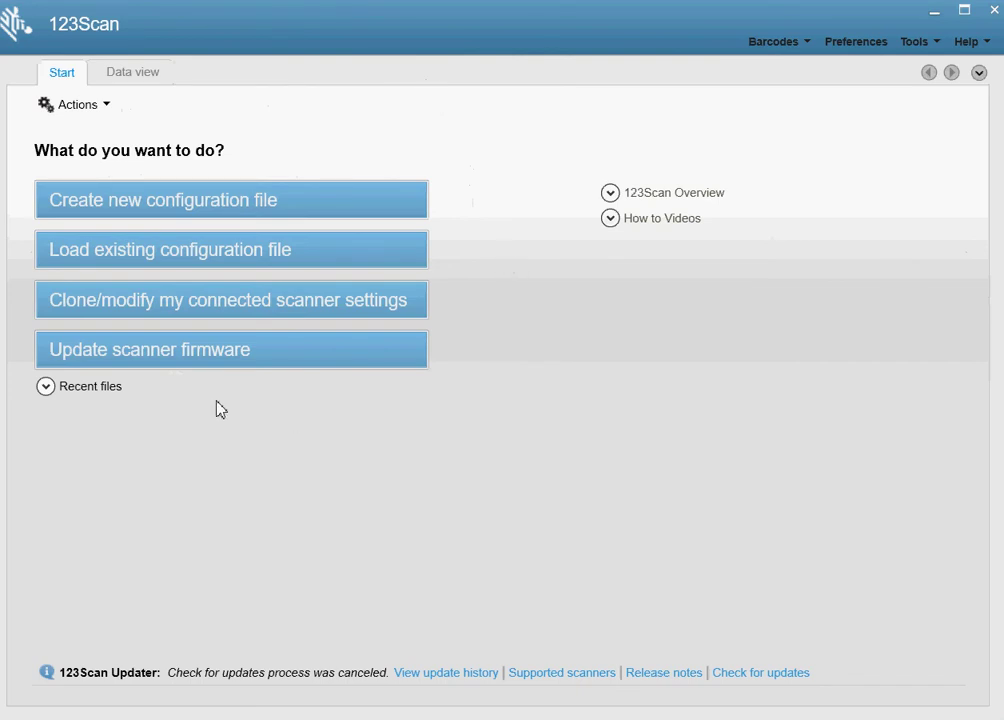
- Clone the connected scanner's settings into the DS8178 ISS45 configuration
left_click(145, 308)
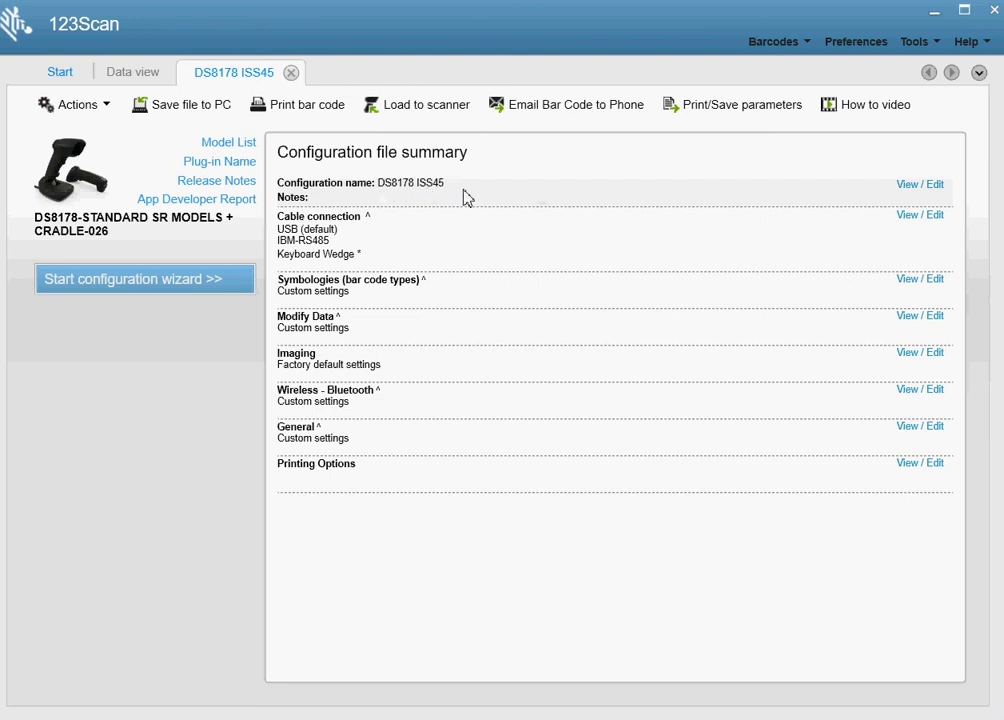
- Remove the Keyboard Wedge and IBM-RS485 cable types and set USB Device Type to IBM Handheld USB
left_click(321, 224)
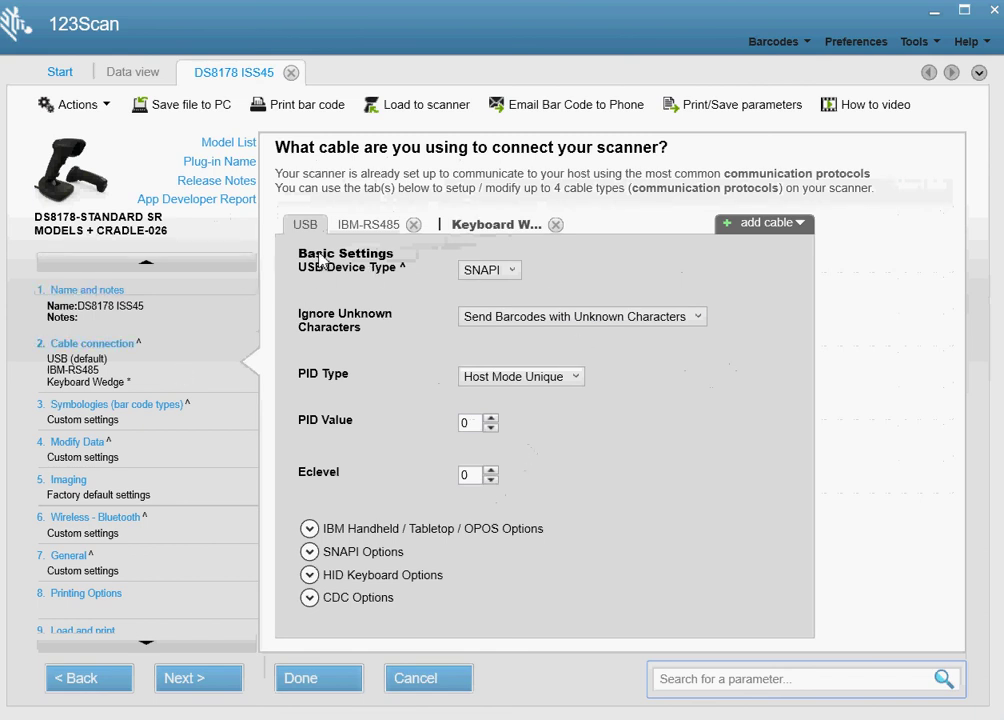
left_click(556, 224)
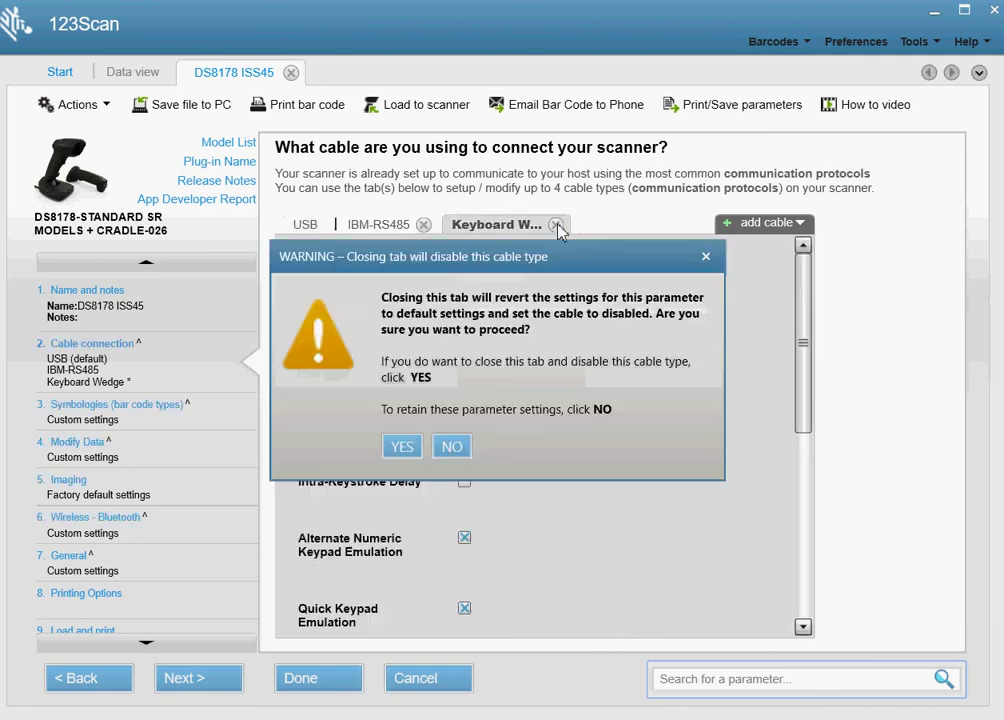
left_click(403, 444)
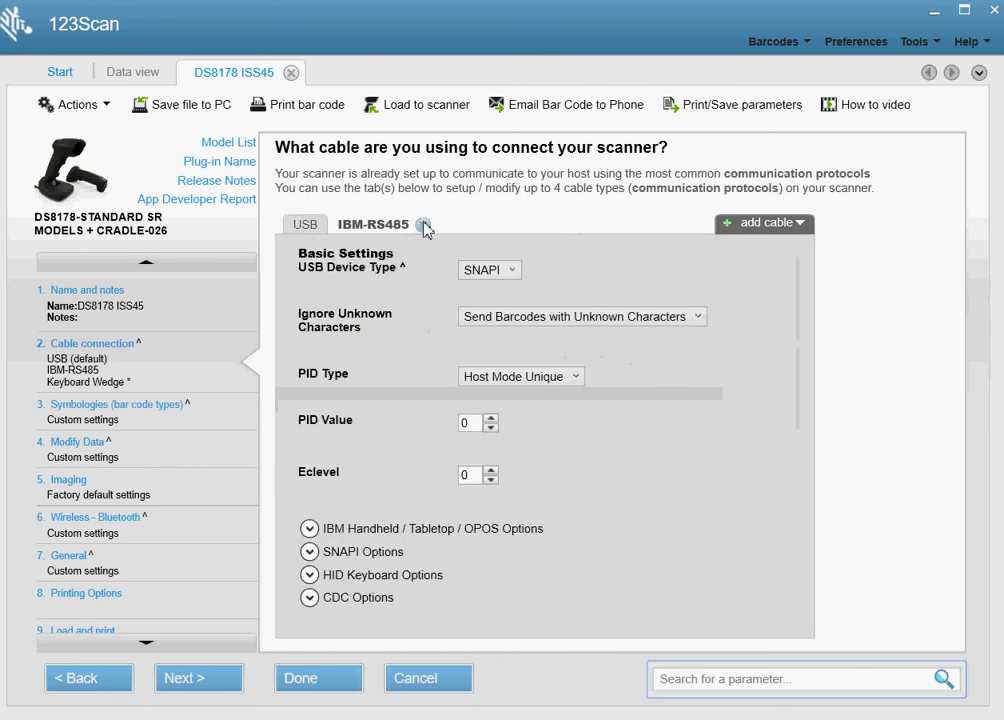
left_click(423, 224)
left_click(400, 383)
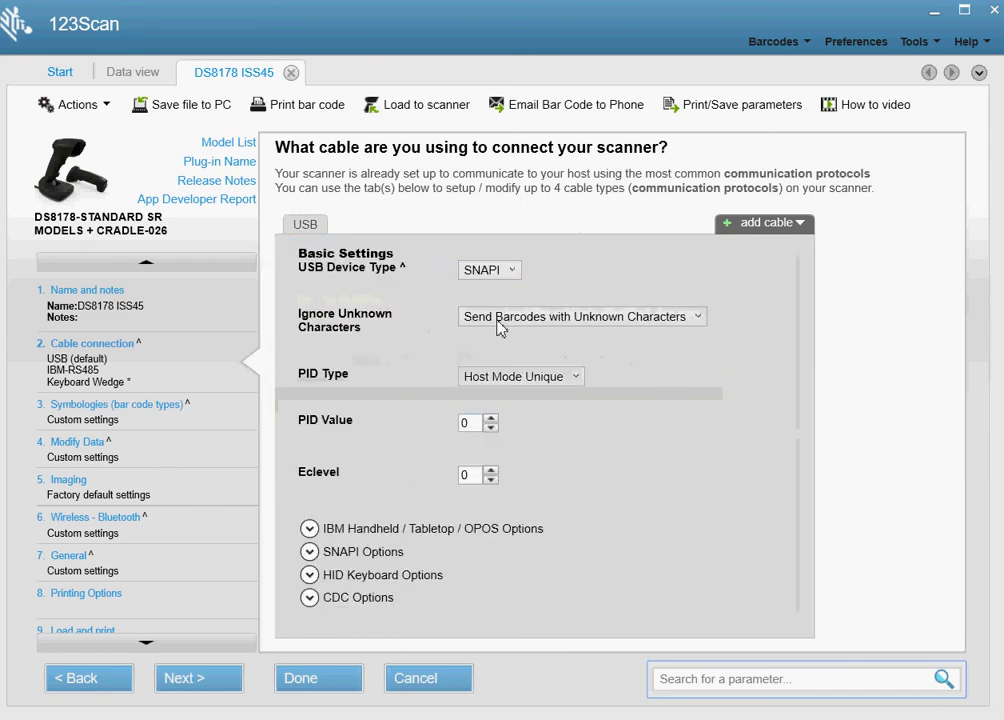
left_click(511, 270)
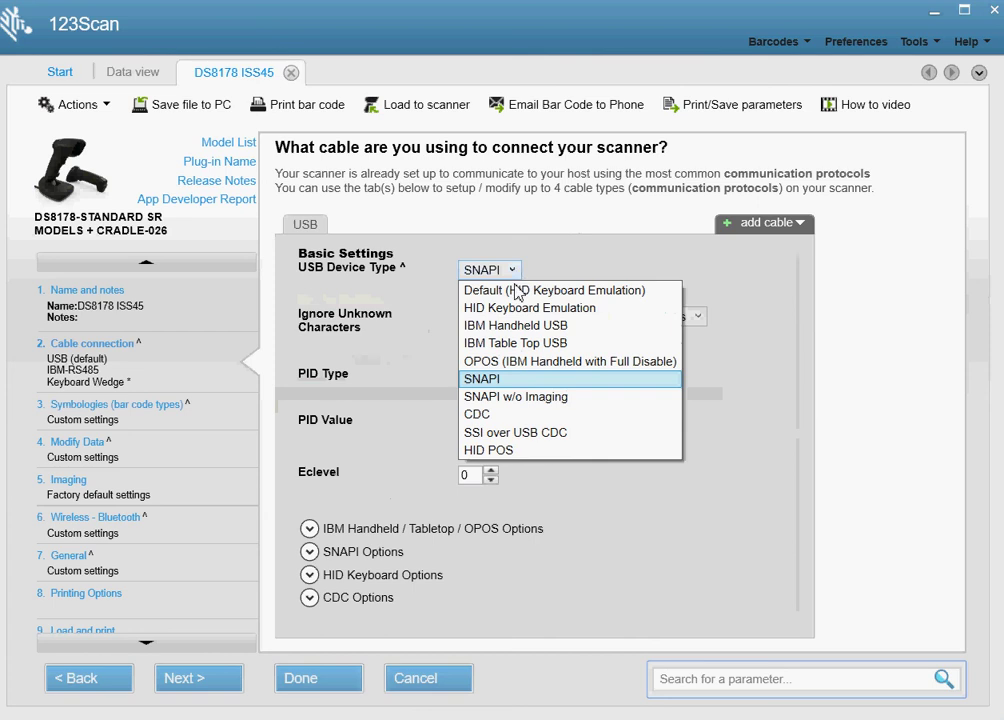
left_click(519, 326)
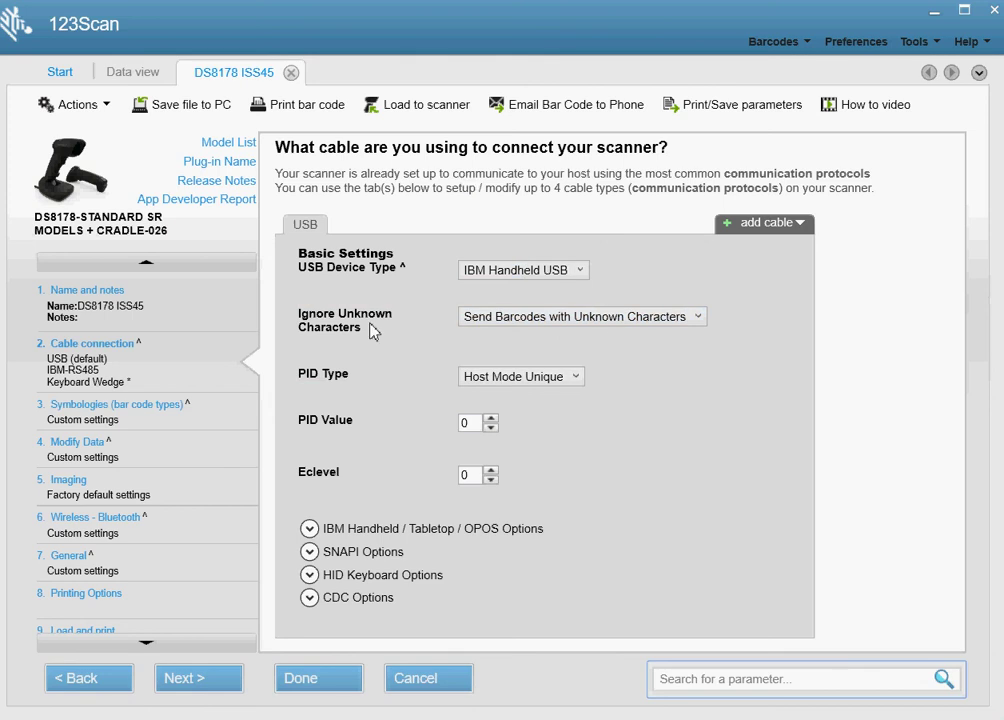
left_click(75, 442)
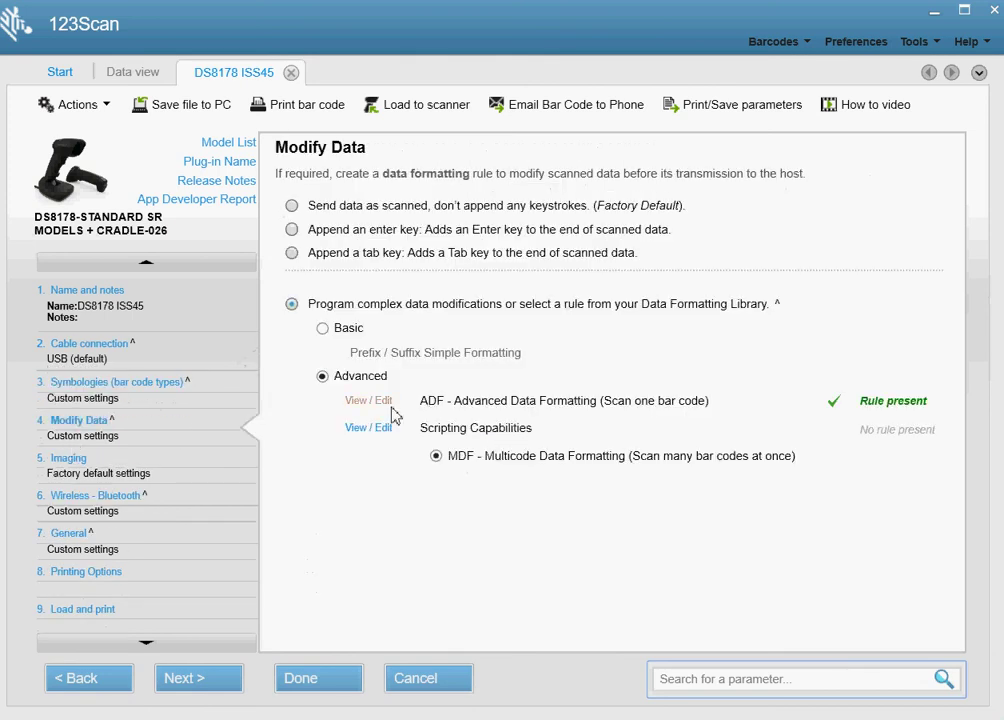
left_click(357, 429)
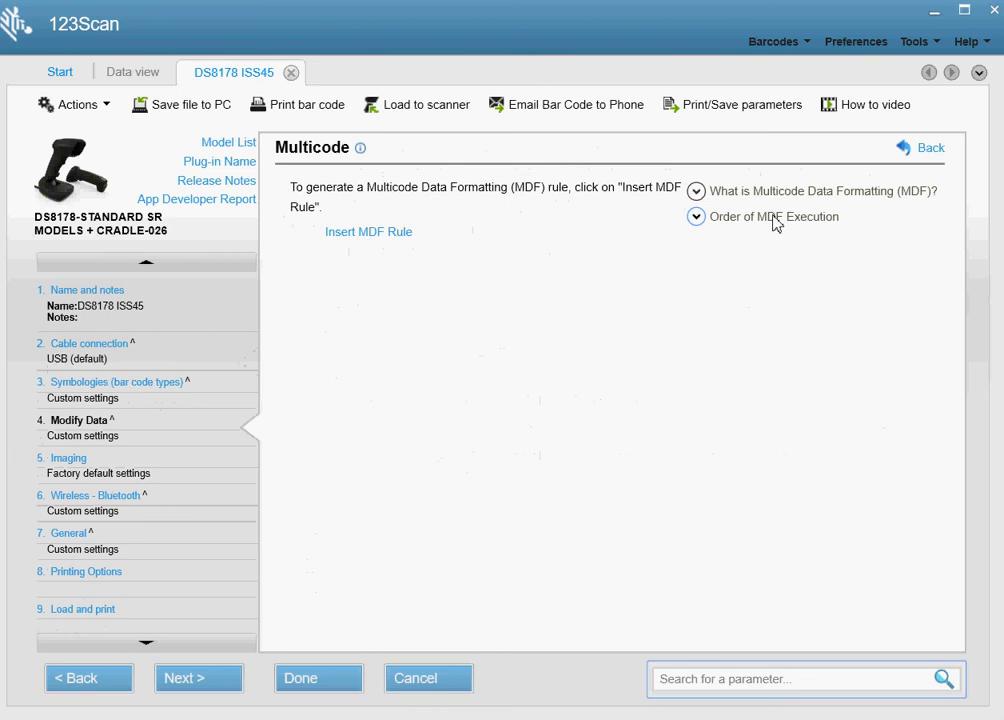
left_click(83, 503)
scroll(730, 430, "down", 5)
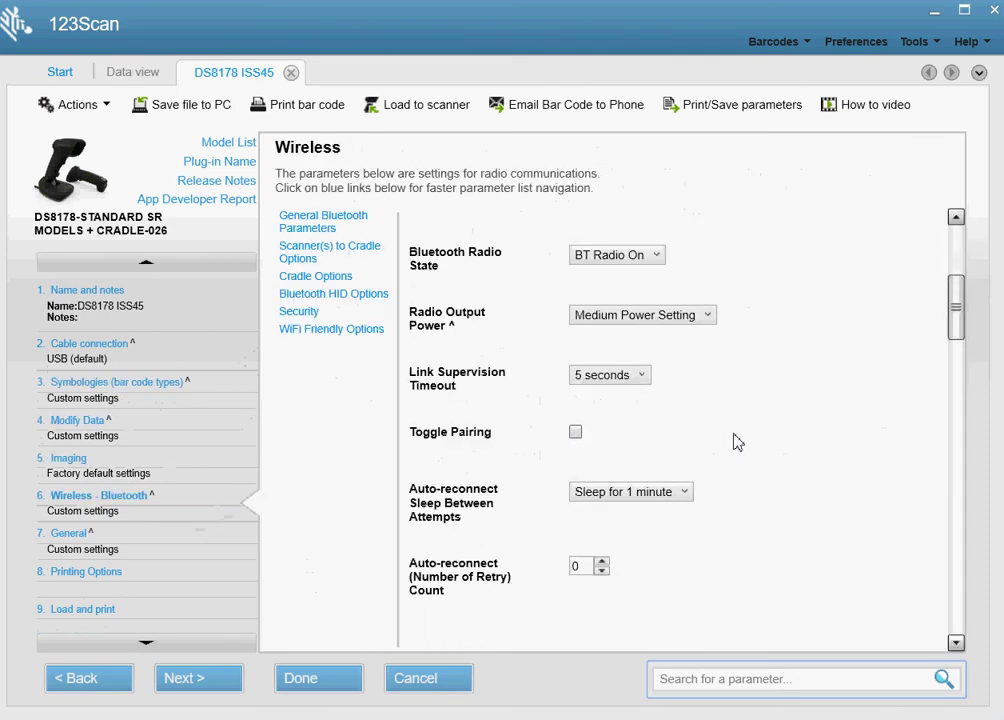
left_click(98, 424)
left_click(67, 537)
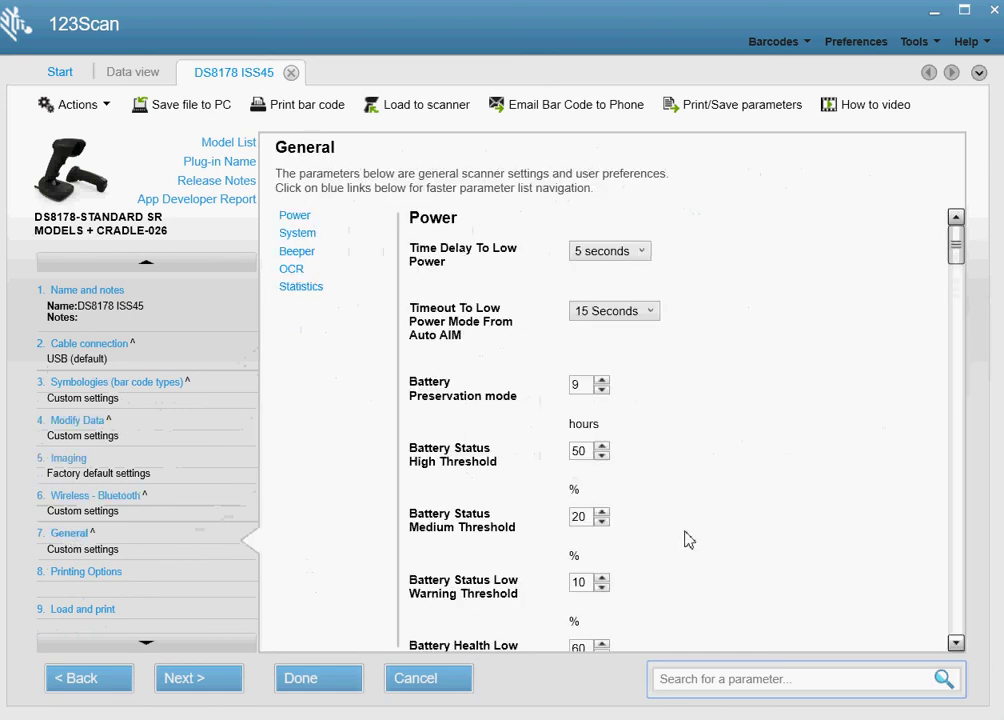
scroll(688, 540, "down", 3)
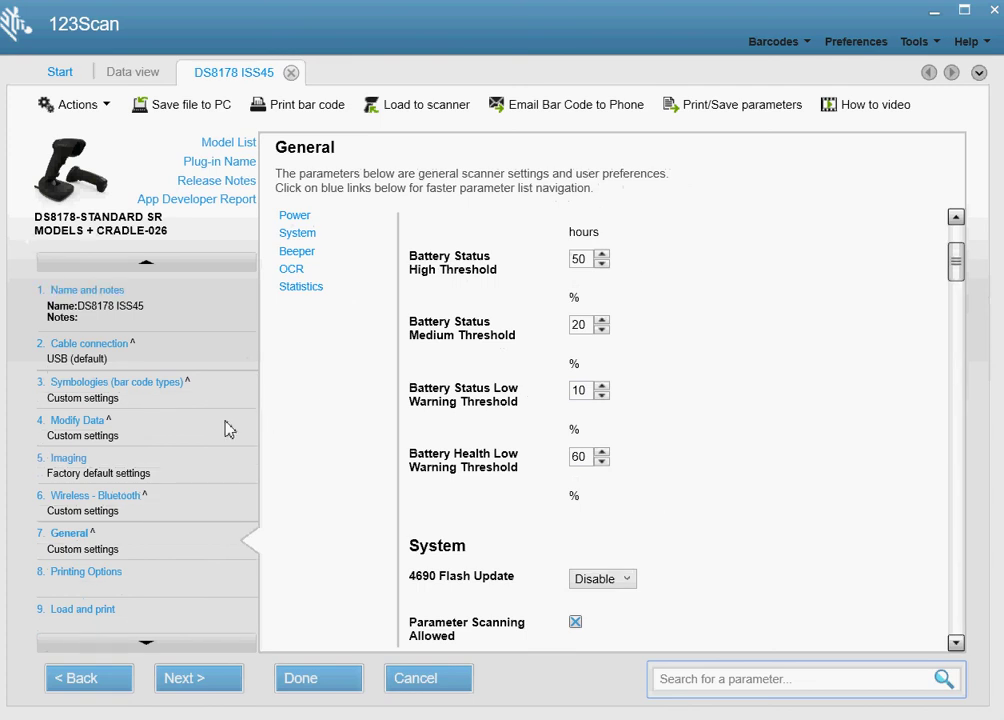
scroll(710, 504, "down", 5)
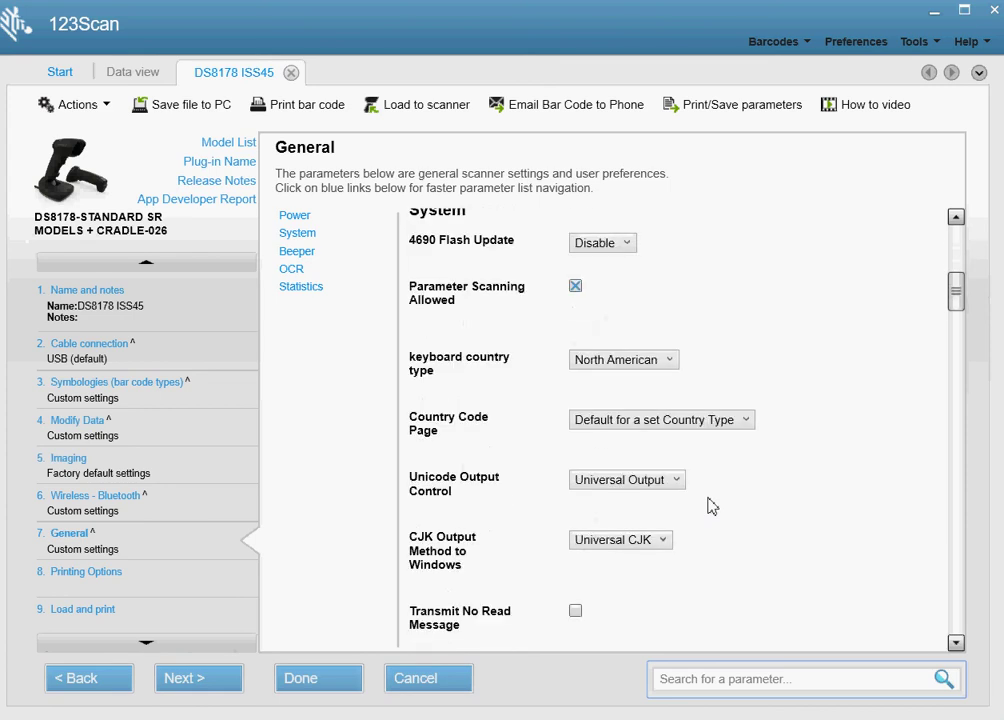
scroll(711, 506, "down", 4)
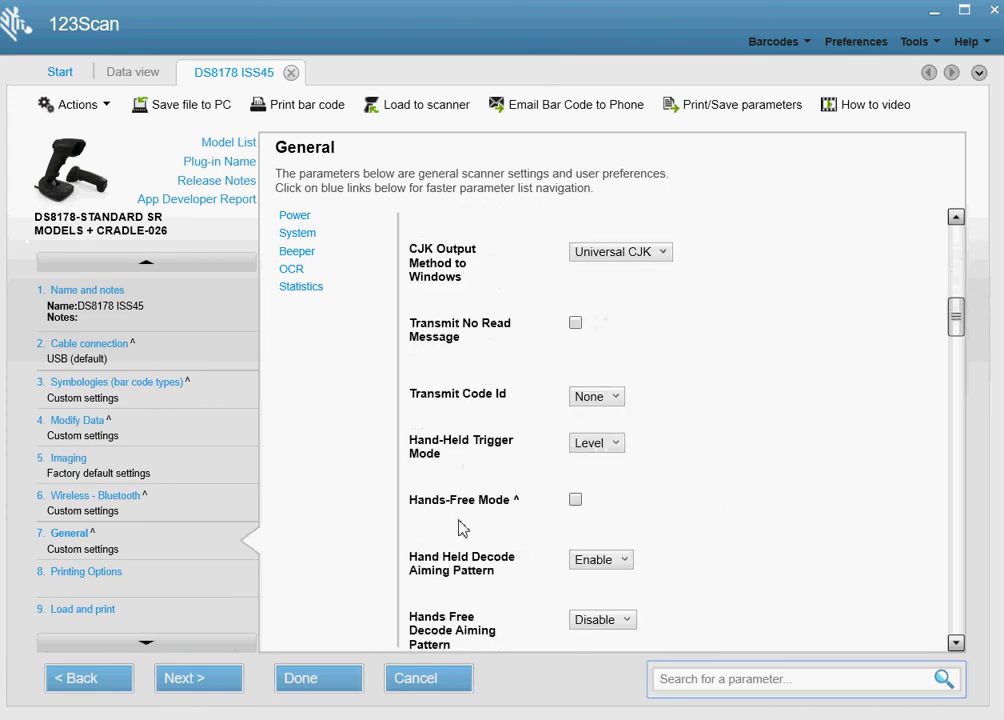
scroll(755, 509, "down", 5)
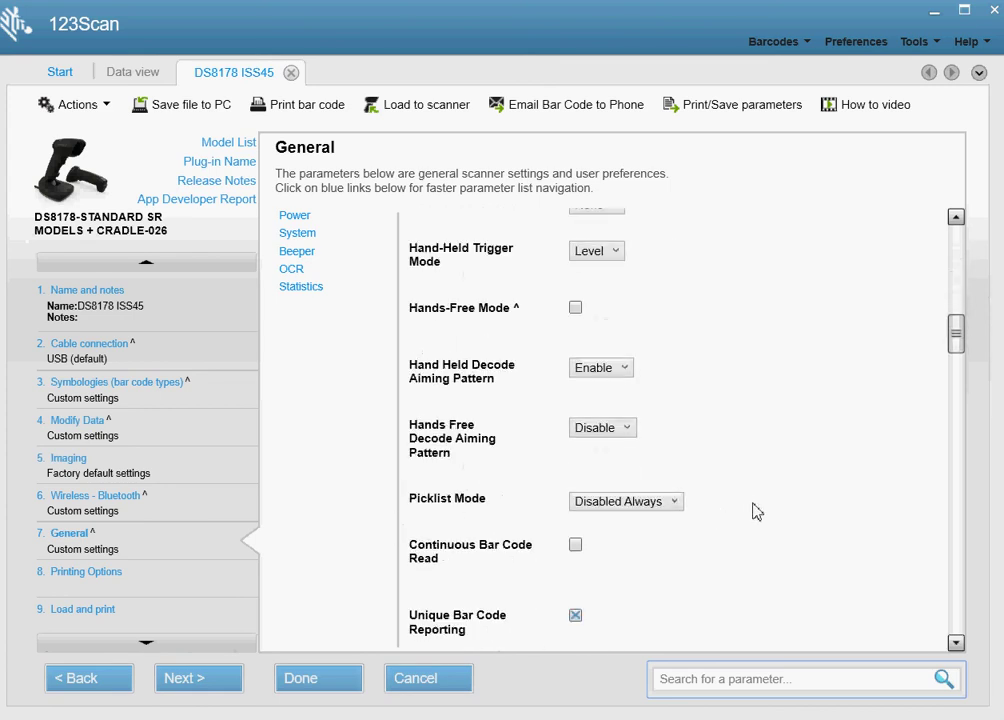
scroll(756, 511, "down", 3)
scroll(756, 508, "down", 5)
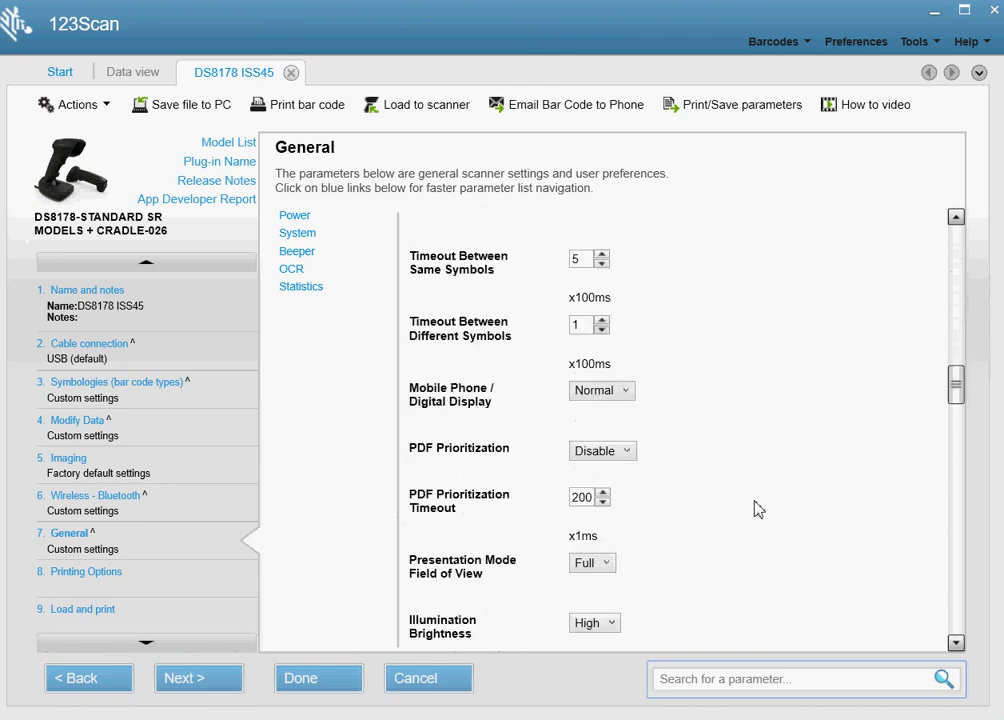
scroll(756, 508, "down", 4)
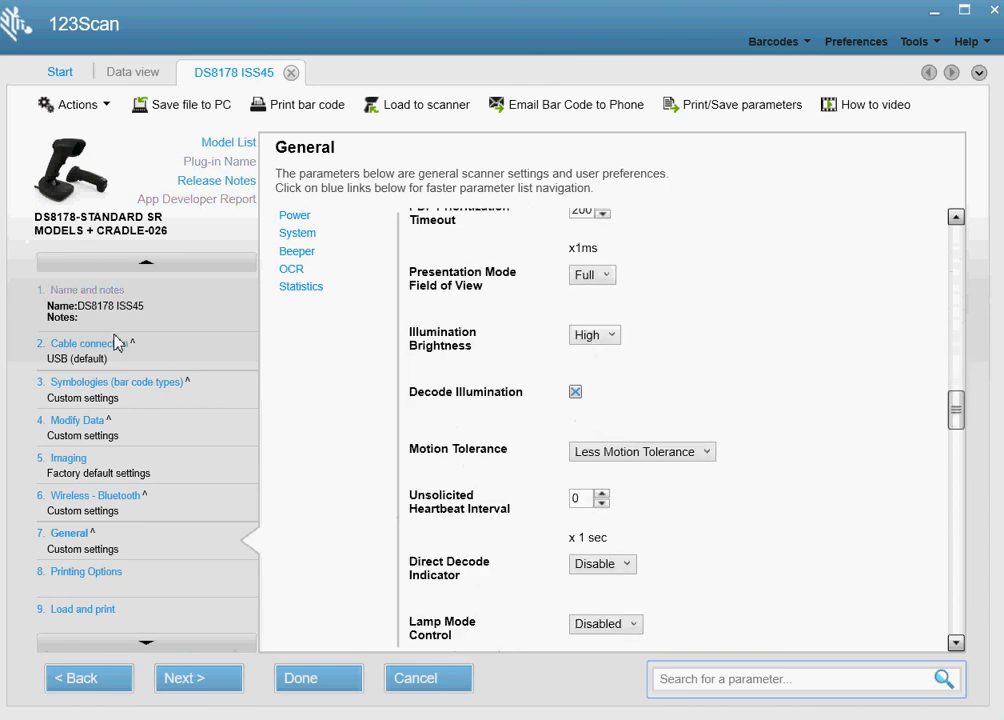
- Save the configuration to the PC under the default name Config File_DS8178_DS8178 ISS45_2020.07.22.scncfg
left_click(76, 361)
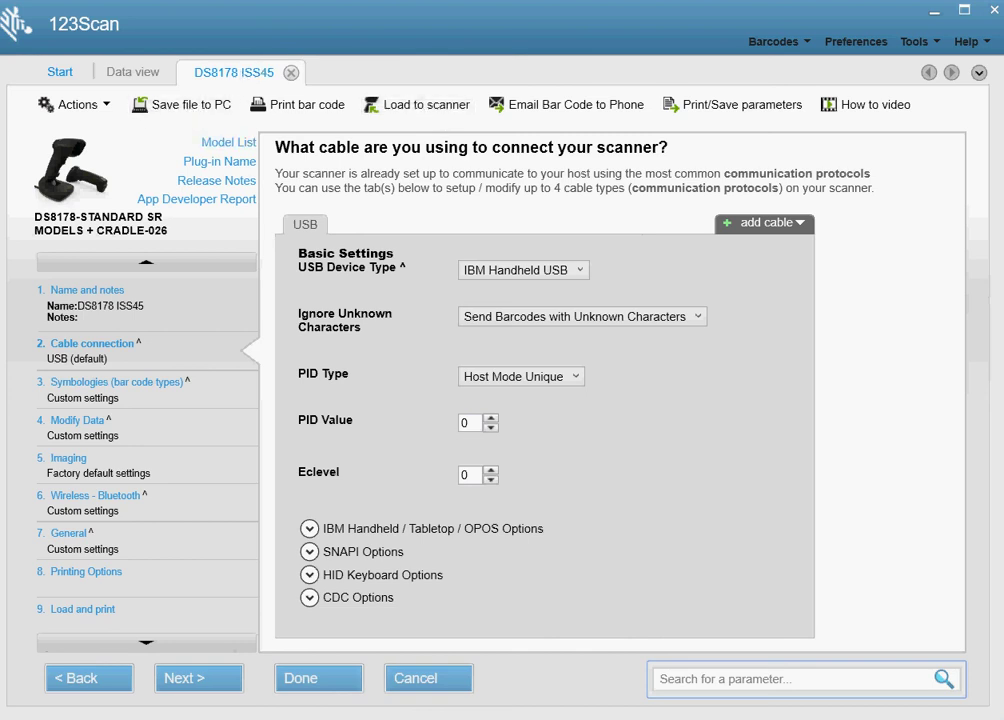
left_click(190, 104)
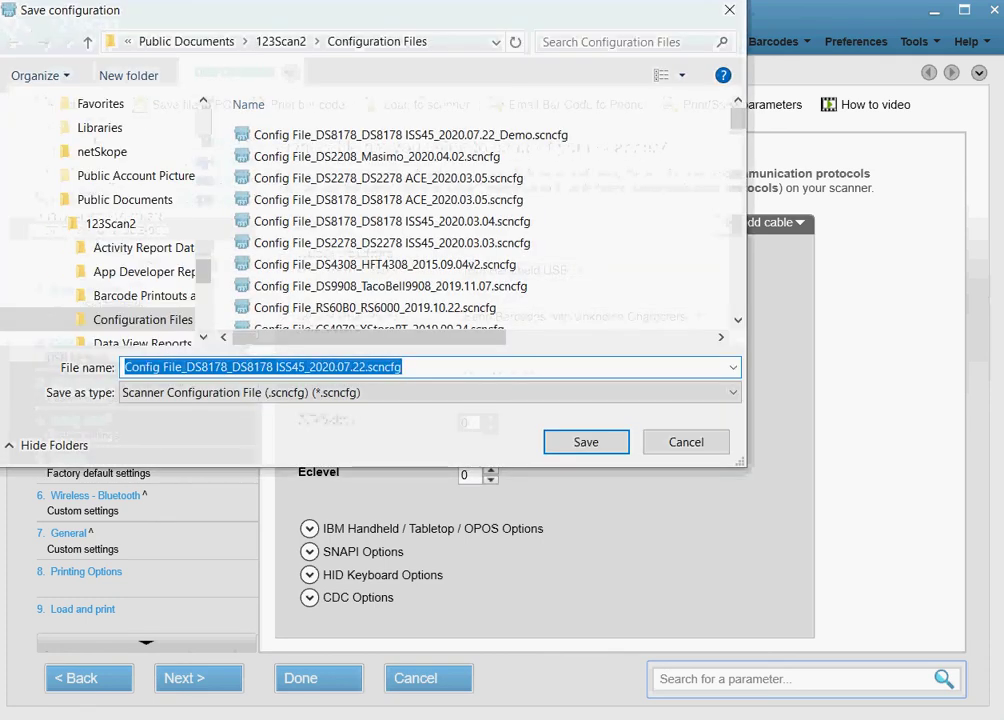
key("Return")
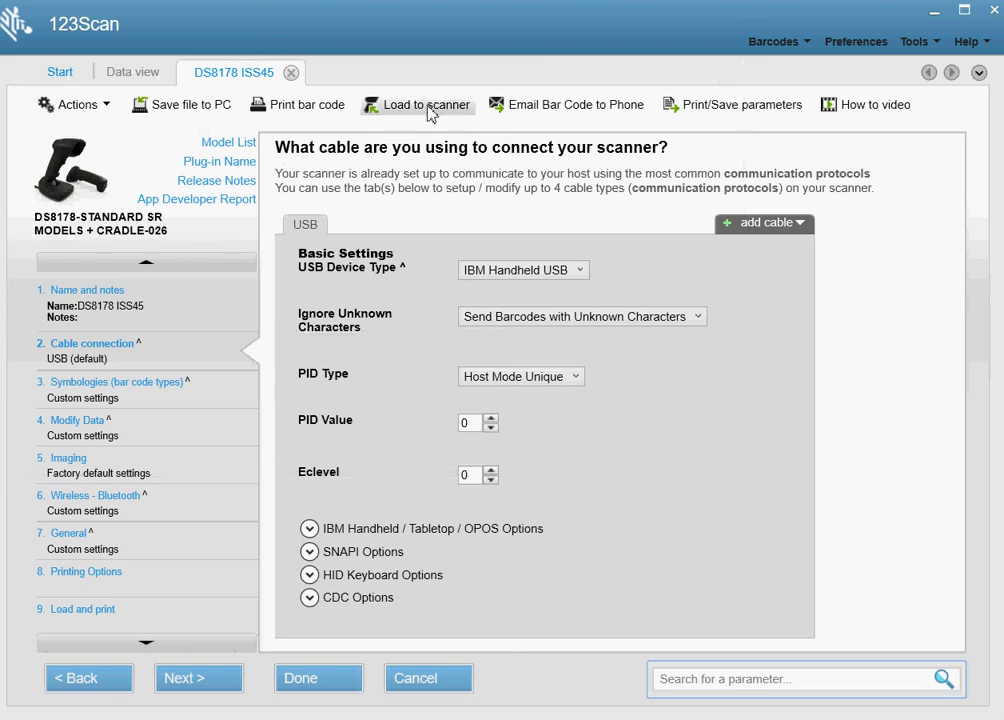
- Set the printed barcode to 2D (ALL settings in one barcode) PDF417 and save it as MS Word
left_click(309, 106)
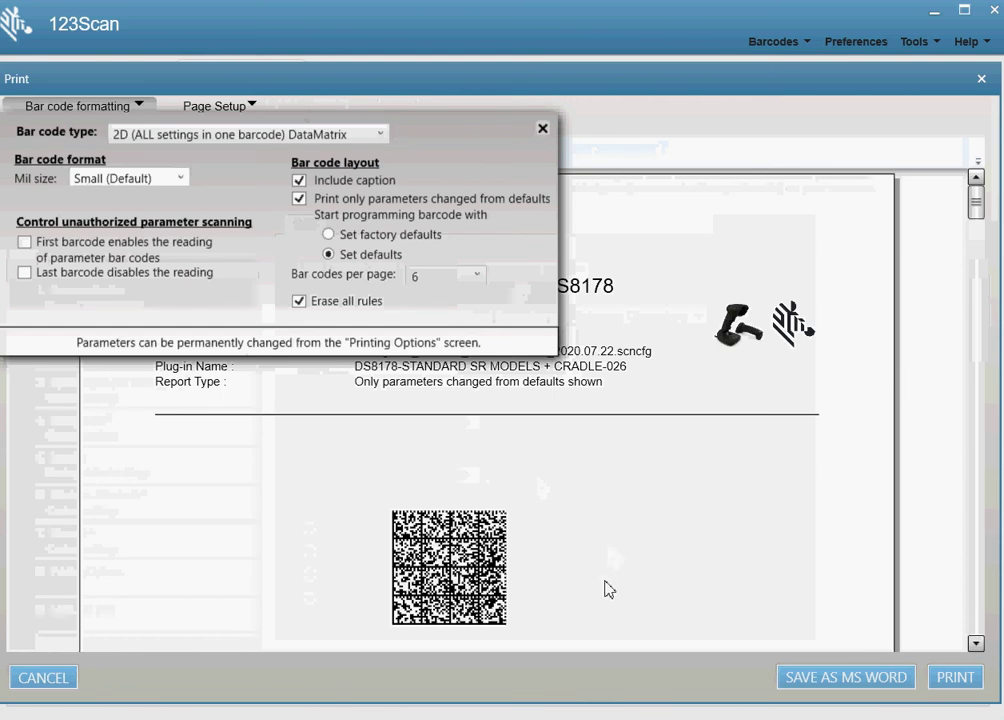
scroll(605, 578, "down", 3)
scroll(500, 570, "up", 2)
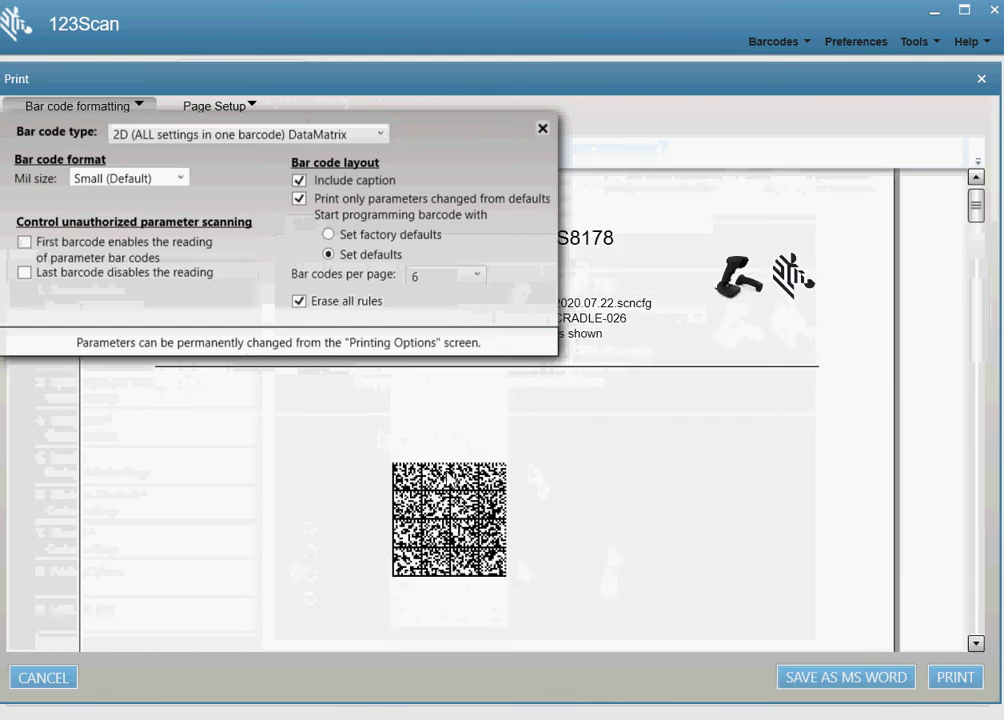
left_click(382, 136)
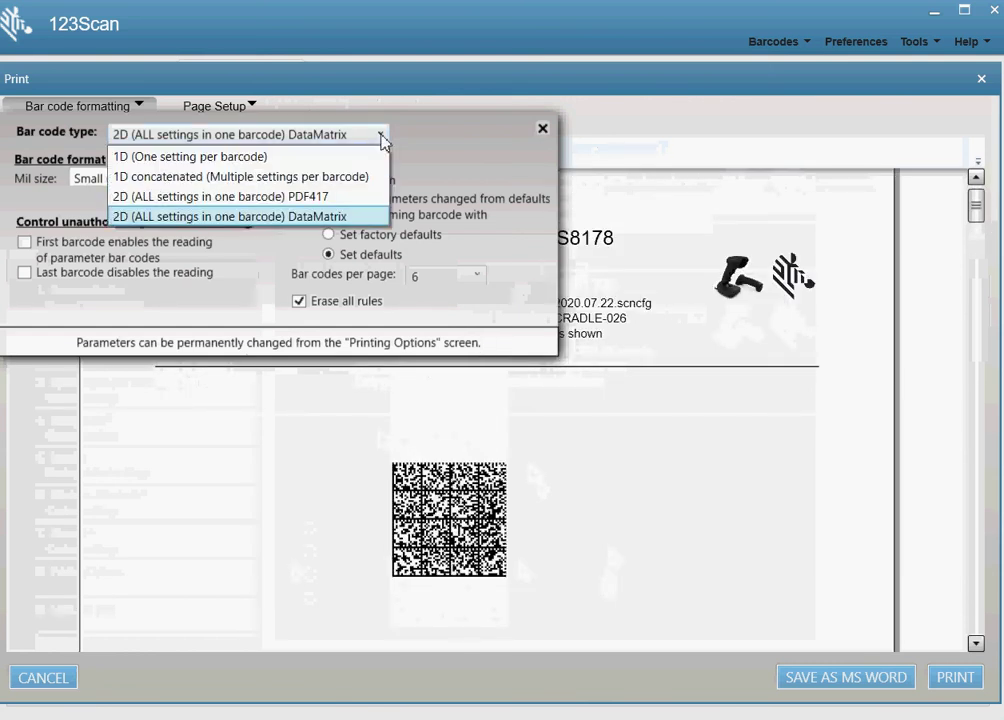
left_click(208, 198)
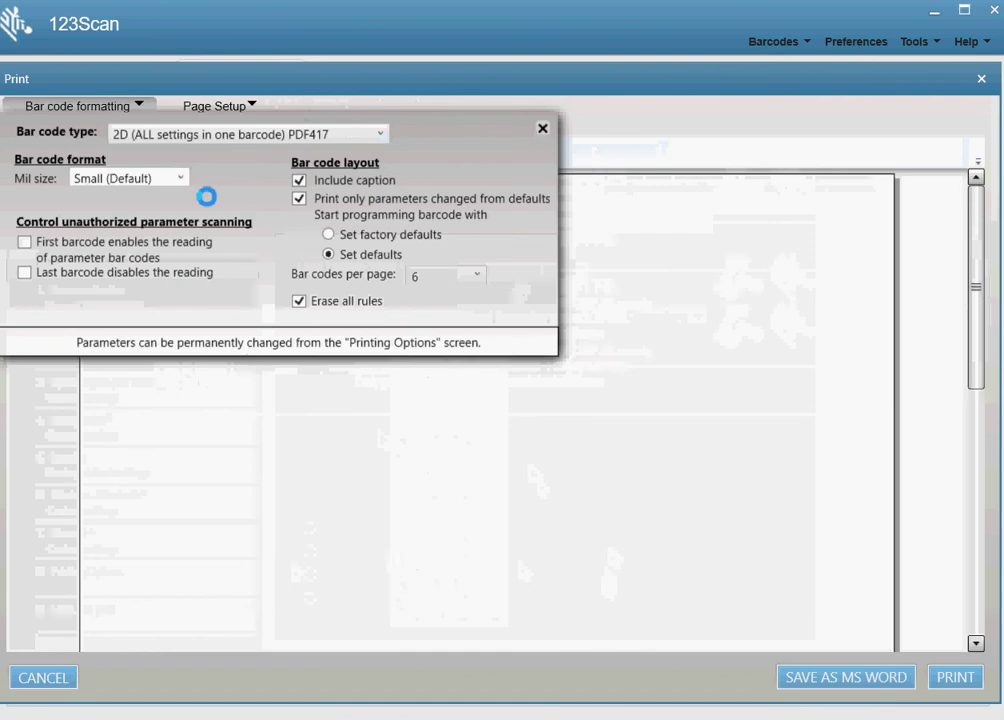
scroll(718, 500, "down", 2)
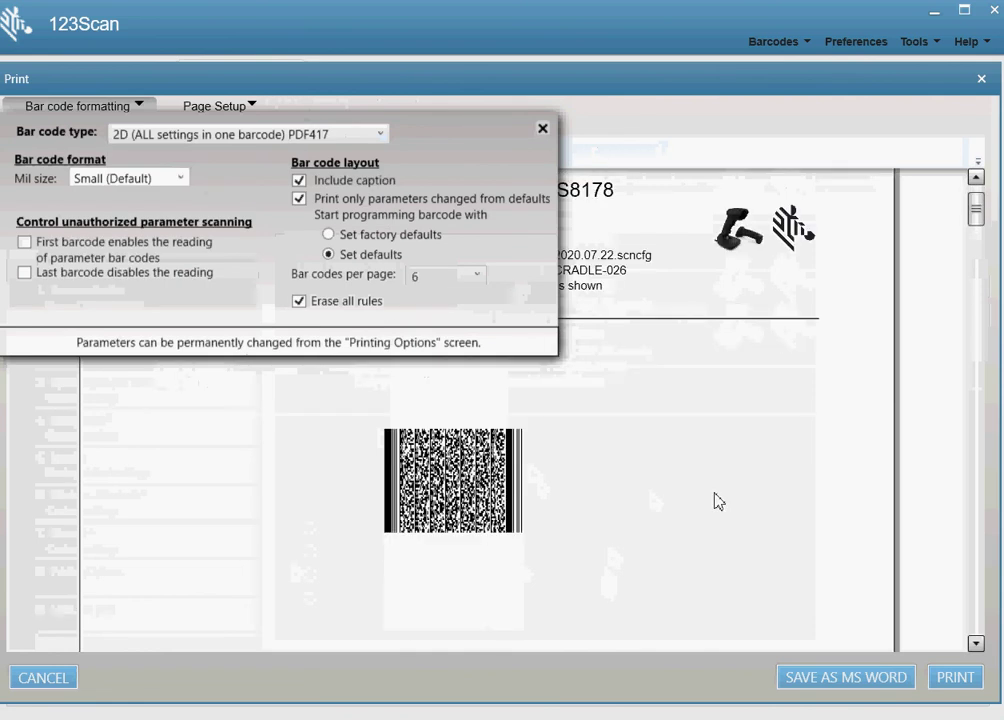
left_click(542, 129)
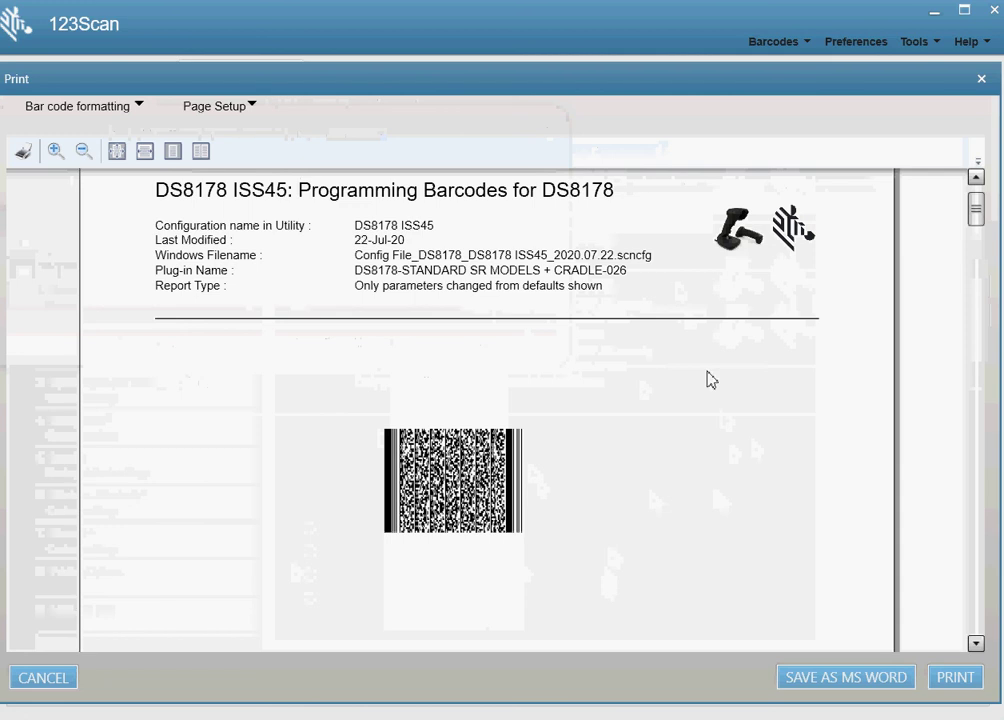
left_click(836, 679)
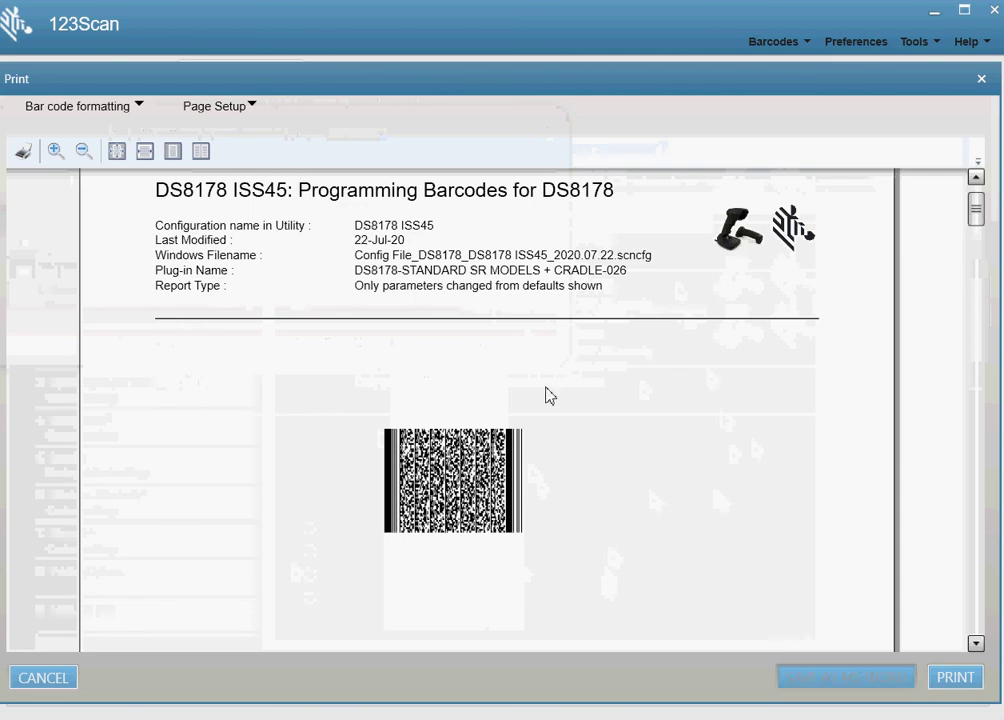
- Close the barcode print preview and bring up the Tools menu
left_click(982, 78)
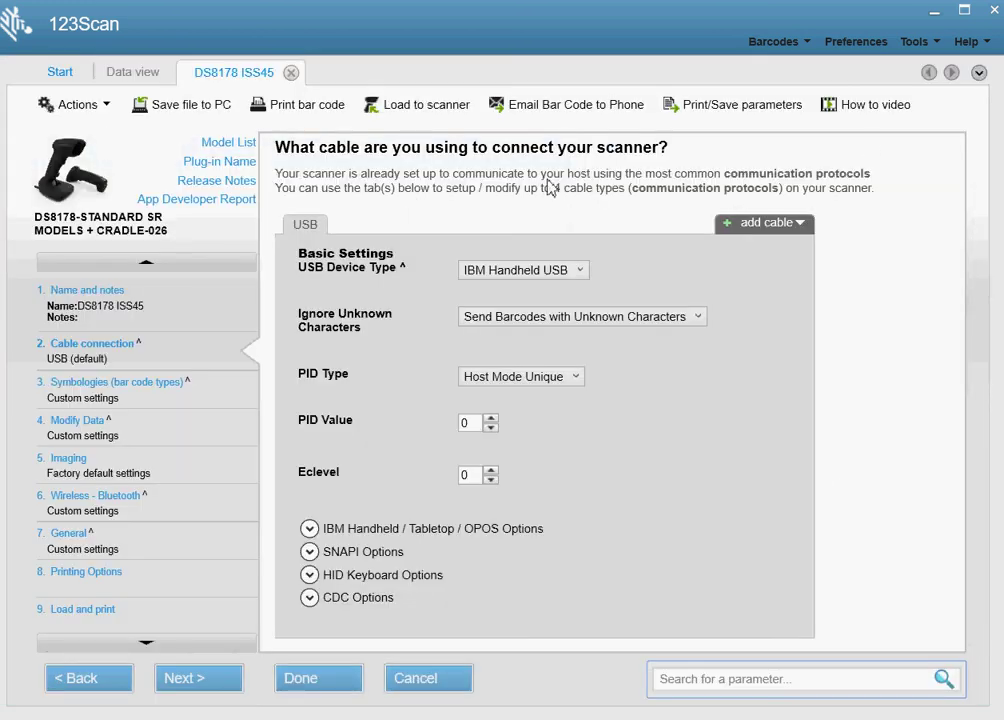
left_click(939, 48)
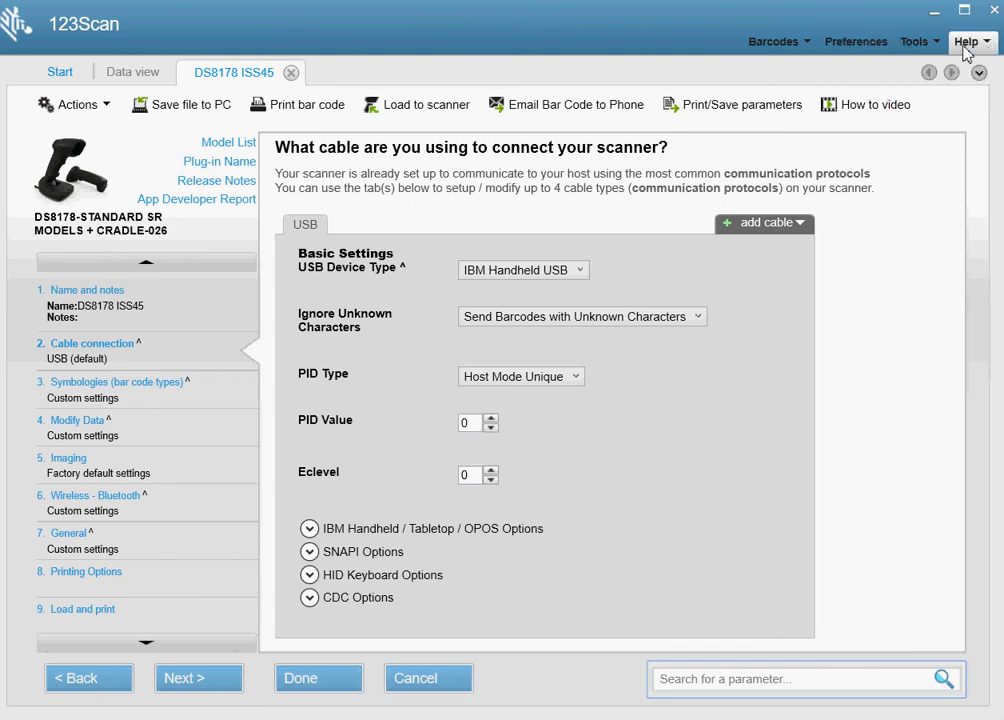
left_click(938, 46)
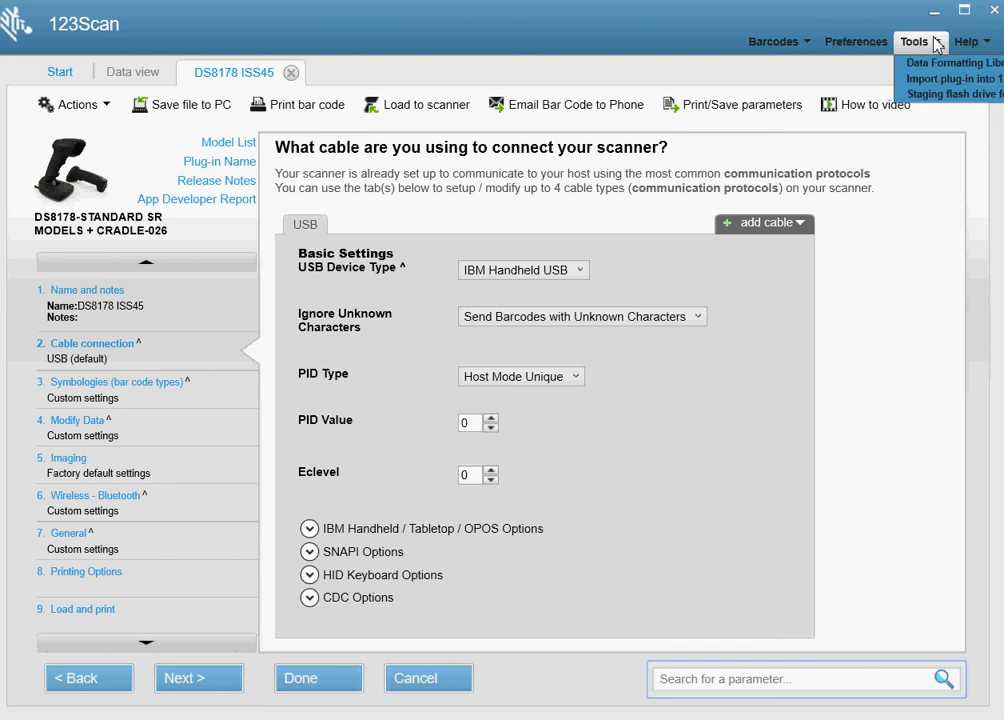